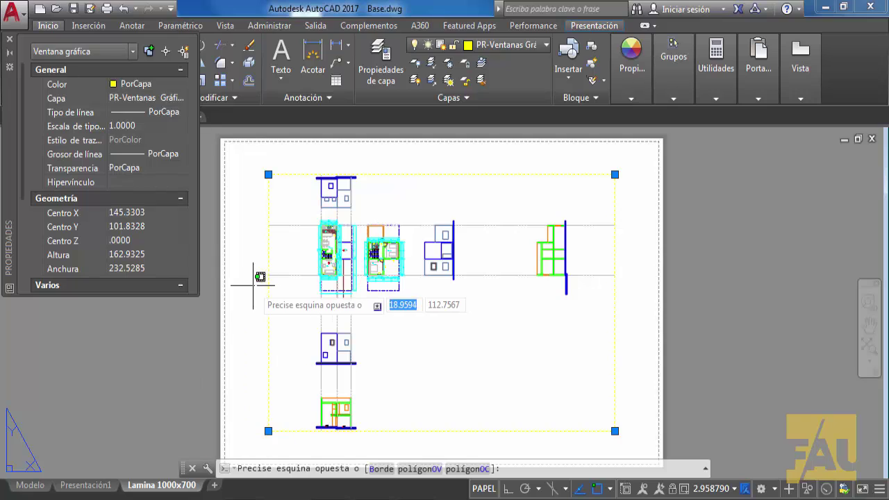
- Clear the viewport selection and open the page setup of the Lamina 1000x700 layout for modification
{"action": "key", "text": "Escape"}
{"action": "key", "text": "Escape"}
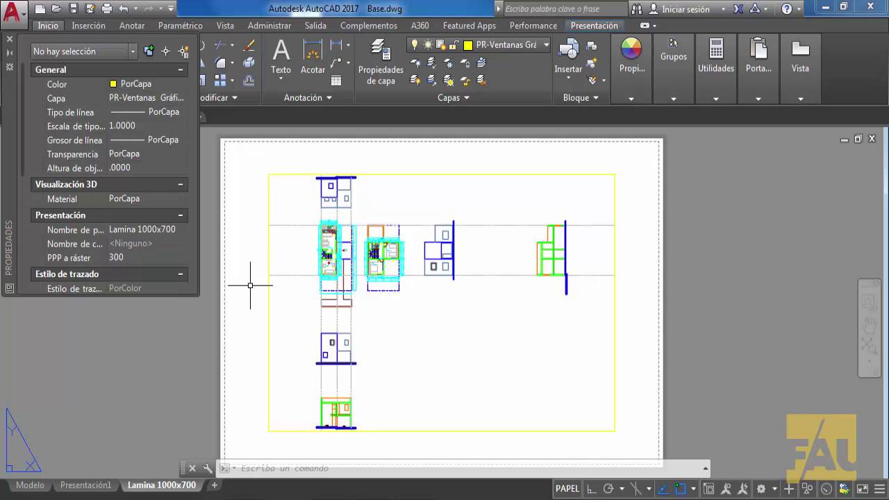
{"action": "right_click", "coordinate": [173, 488]}
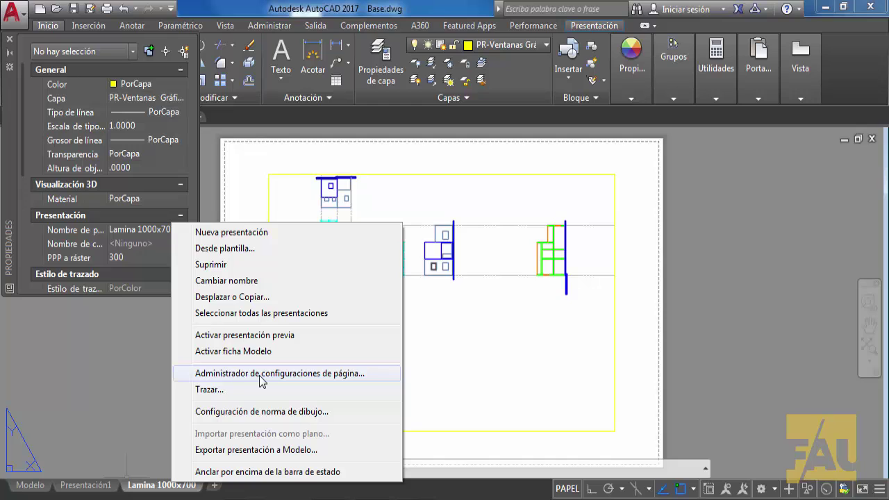
{"action": "left_click", "coordinate": [311, 376]}
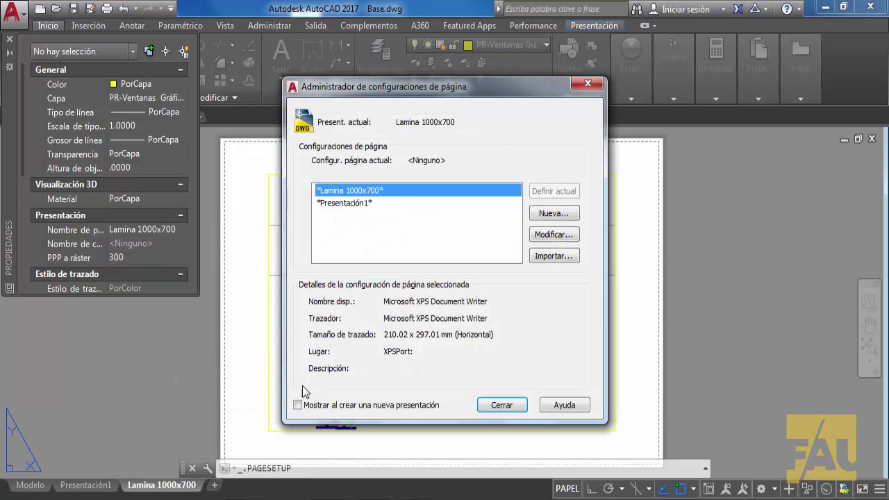
{"action": "left_click_drag", "start_coordinate": [357, 86], "coordinate": [235, 68]}
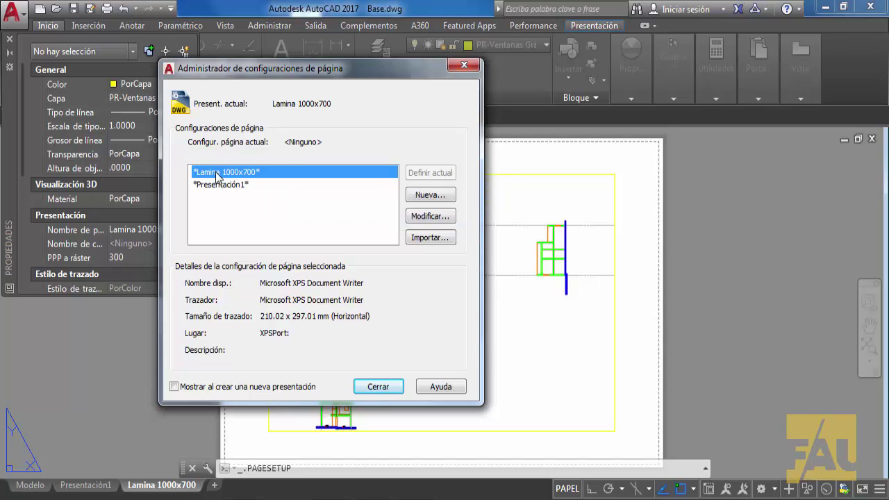
{"action": "left_click", "coordinate": [237, 186]}
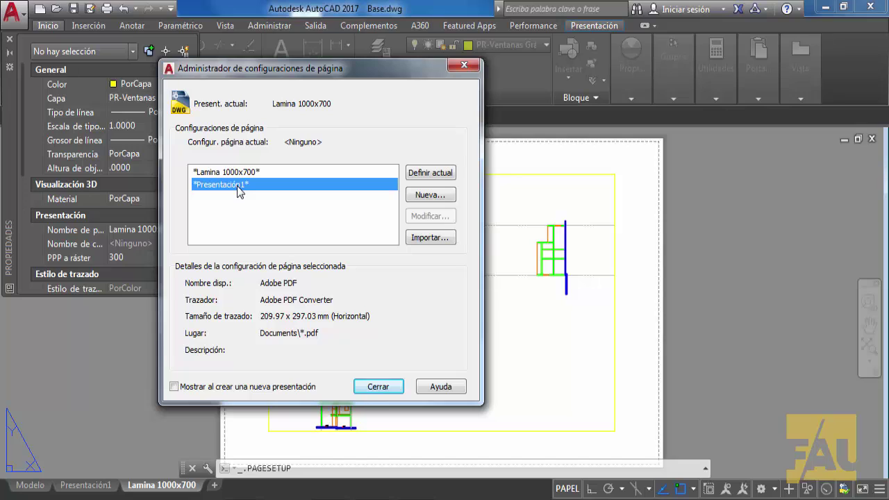
{"action": "left_click", "coordinate": [236, 175]}
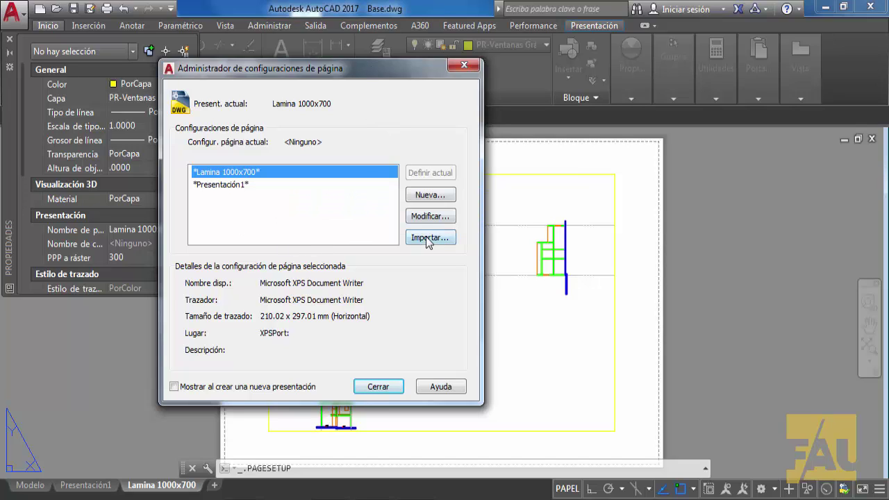
{"action": "left_click", "coordinate": [428, 218]}
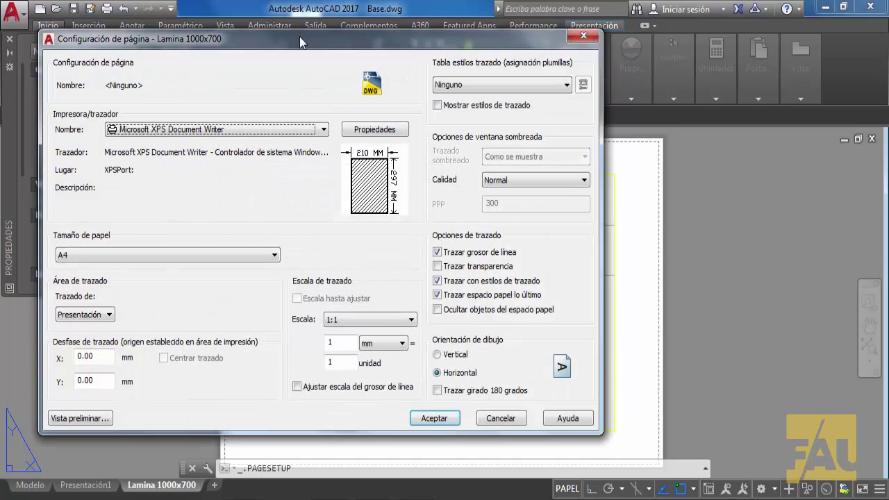
{"action": "left_click_drag", "start_coordinate": [299, 36], "coordinate": [446, 44]}
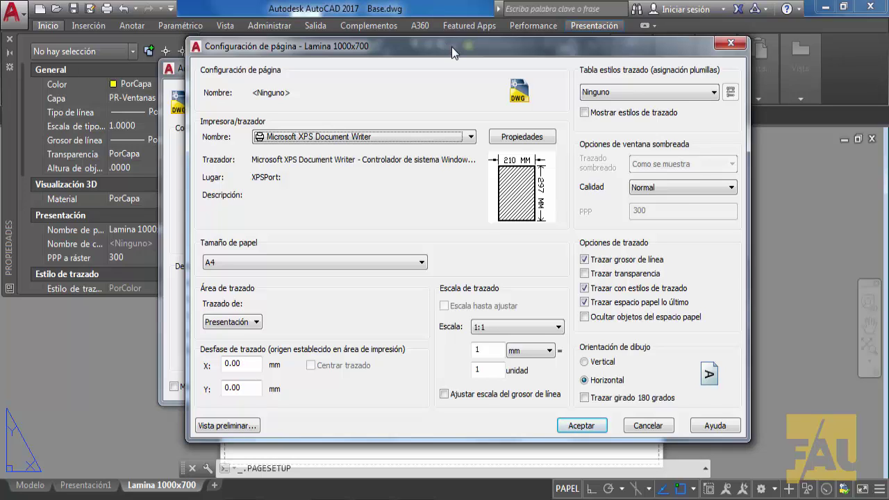
- Set the plotter to DWG To PDF.pc3 and the paper size to ISO full bleed B1 (1000.00 x 707.00 mm)
{"action": "left_click", "coordinate": [472, 137]}
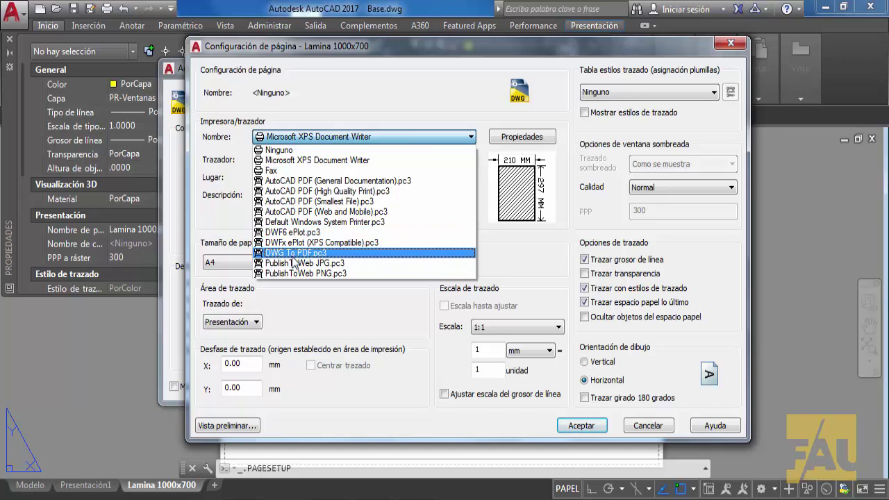
{"action": "left_click", "coordinate": [290, 254]}
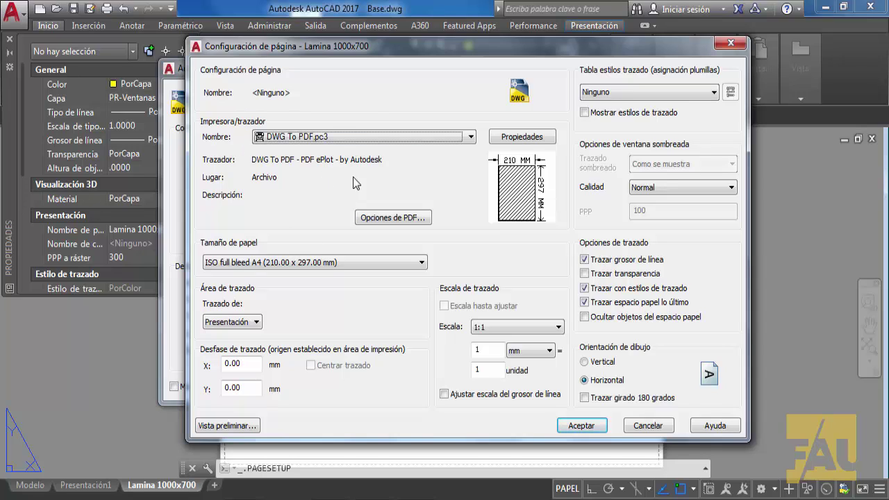
{"action": "left_click", "coordinate": [422, 263]}
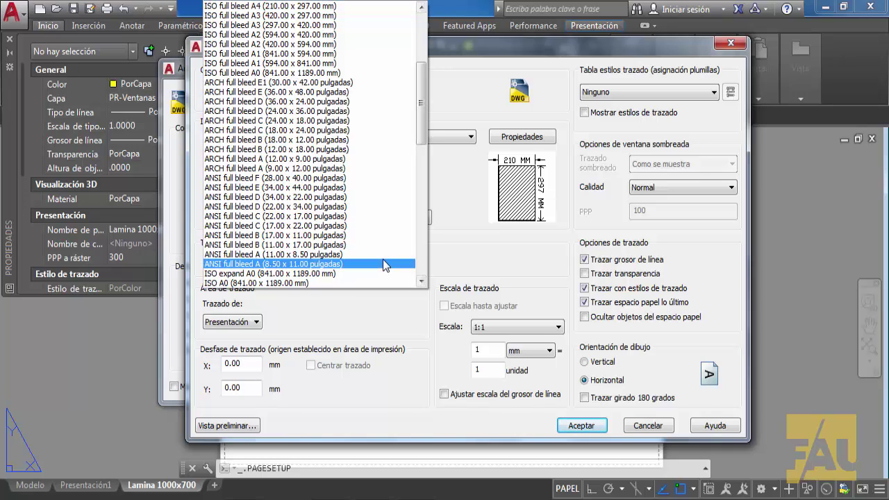
{"action": "left_click_drag", "start_coordinate": [421, 104], "coordinate": [416, 52]}
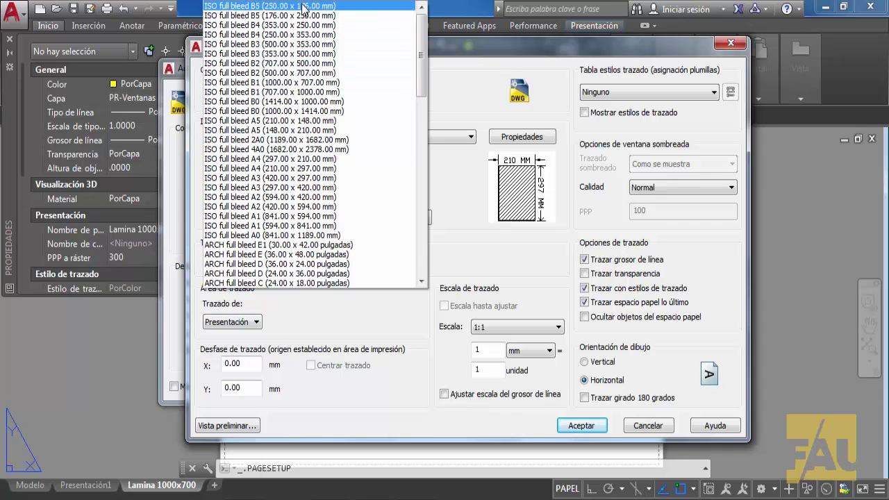
{"action": "left_click", "coordinate": [257, 83]}
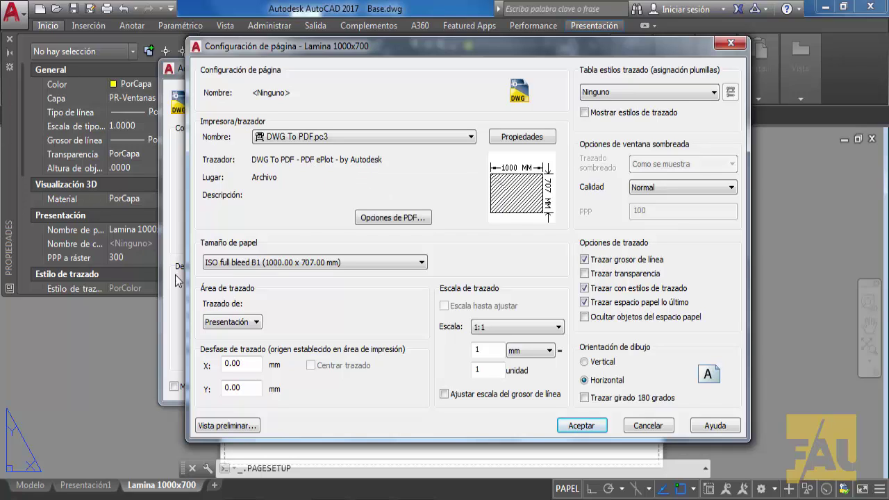
- Set the plot area to Presentación, accept the page setup and close the page setup manager
{"action": "left_click", "coordinate": [254, 323]}
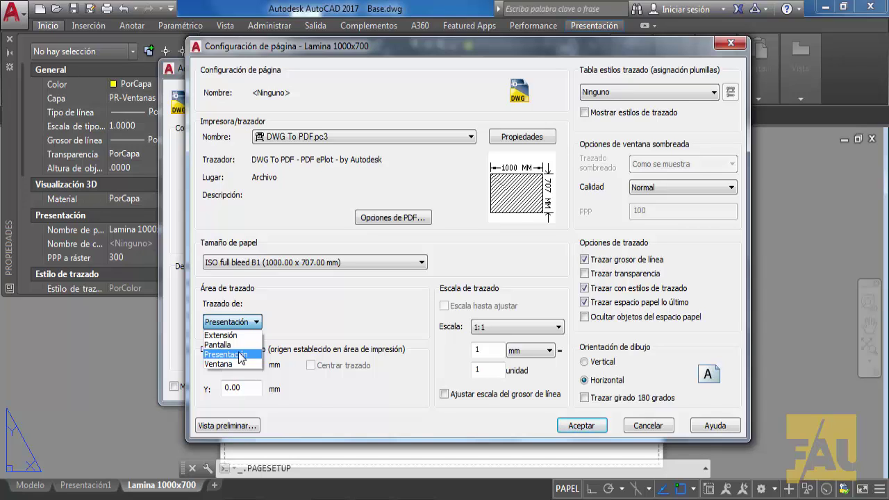
{"action": "left_click", "coordinate": [239, 354]}
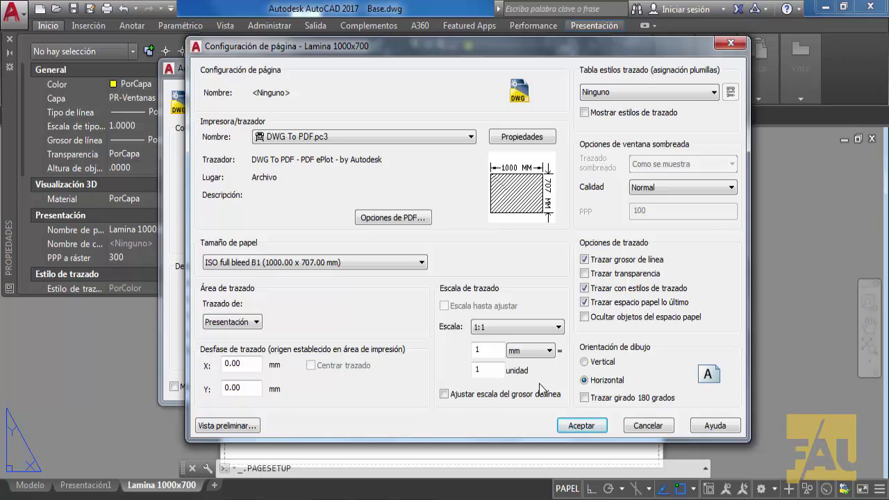
{"action": "left_click", "coordinate": [582, 426]}
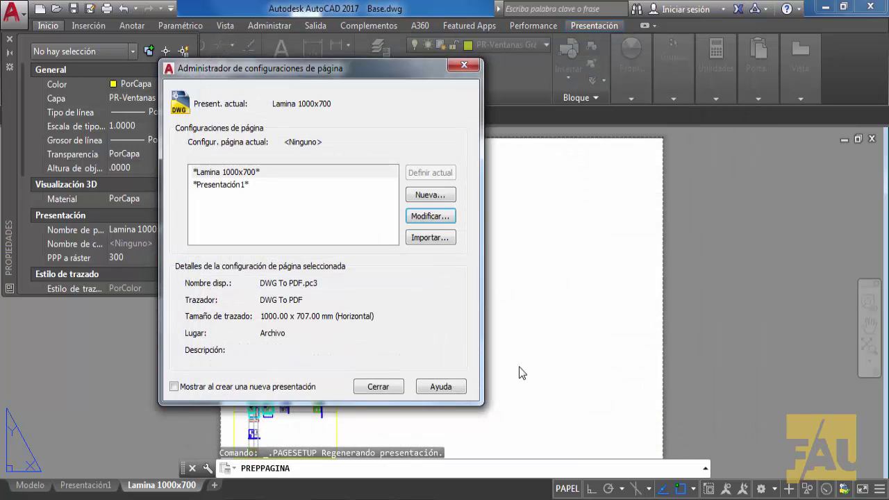
{"action": "left_click", "coordinate": [378, 387]}
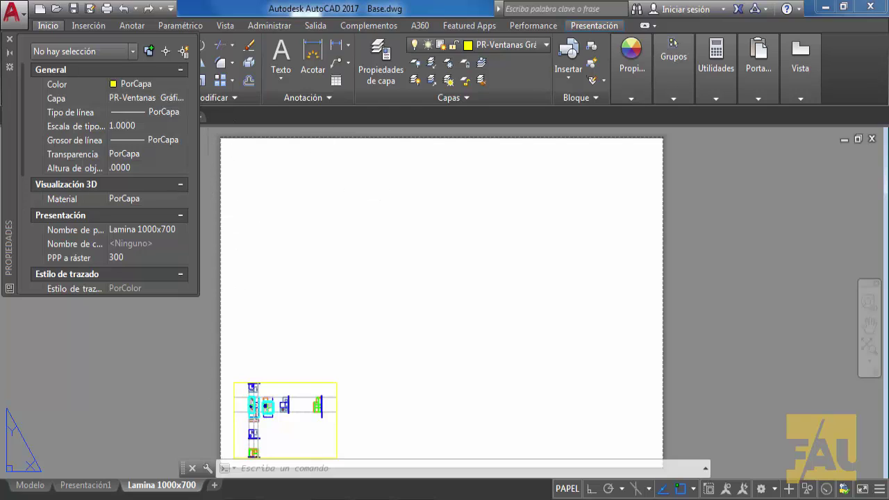
- Examine the resized sheet's edges and the dashed printable-area margin at its upper-left corner
{"action": "scroll", "coordinate": [210, 132], "scroll_direction": "up", "scroll_amount": 3}
{"action": "middle_click_drag", "start_coordinate": [262, 157], "coordinate": [370, 198]}
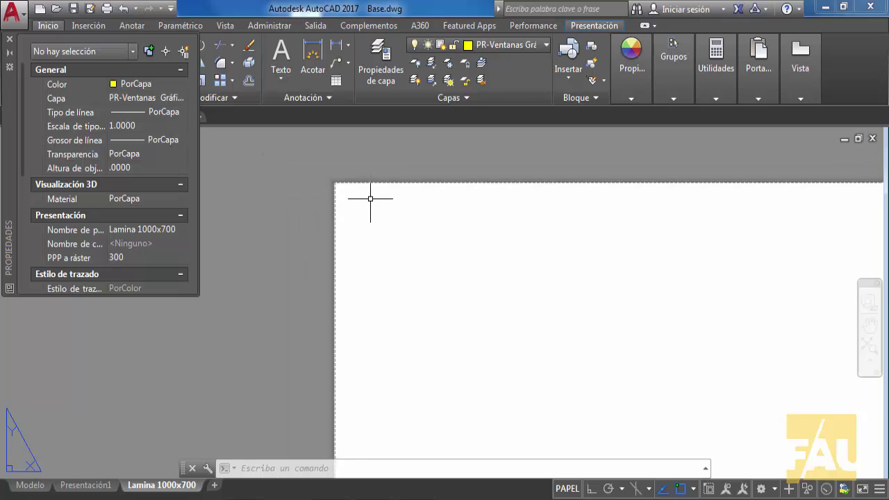
{"action": "scroll", "coordinate": [370, 199], "scroll_direction": "down", "scroll_amount": 4}
{"action": "middle_click_drag", "start_coordinate": [573, 363], "coordinate": [530, 336]}
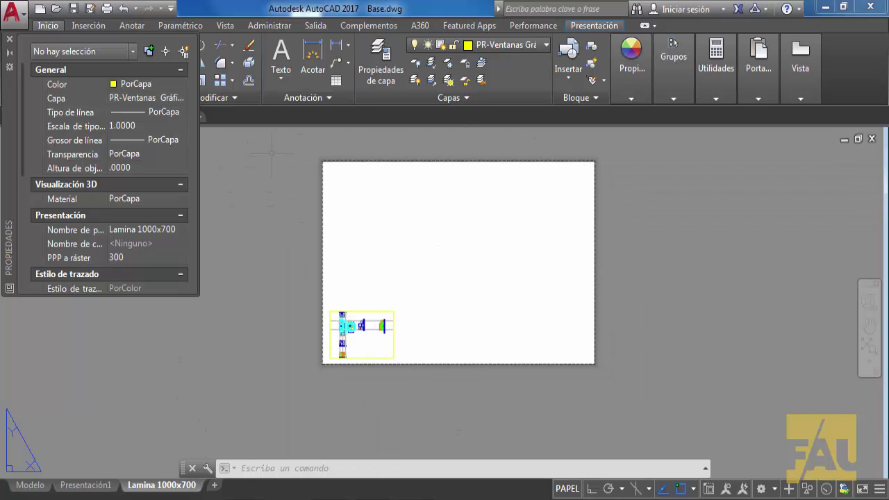
{"action": "scroll", "coordinate": [324, 157], "scroll_direction": "up", "scroll_amount": 4}
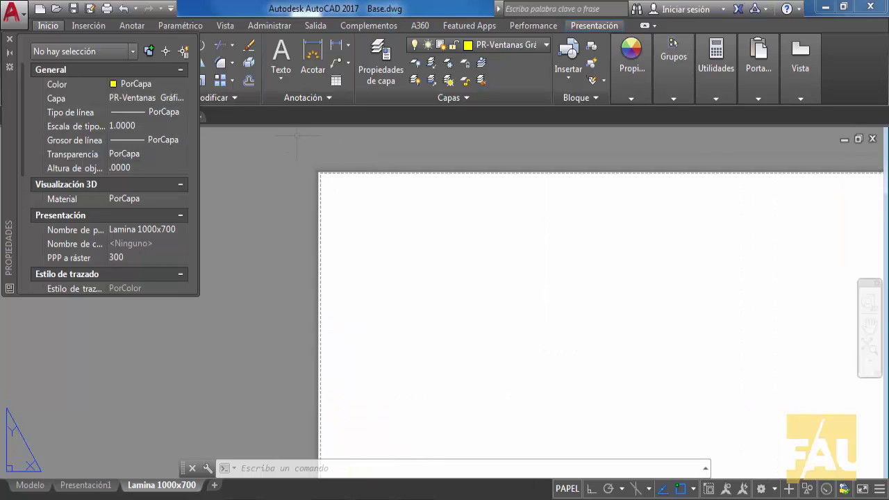
{"action": "scroll", "coordinate": [298, 144], "scroll_direction": "up", "scroll_amount": 4}
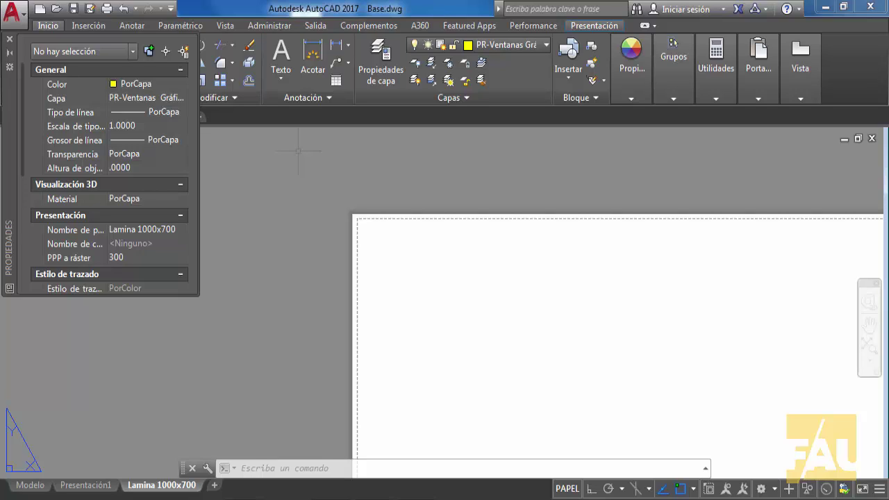
{"action": "scroll", "coordinate": [264, 229], "scroll_direction": "down", "scroll_amount": 3}
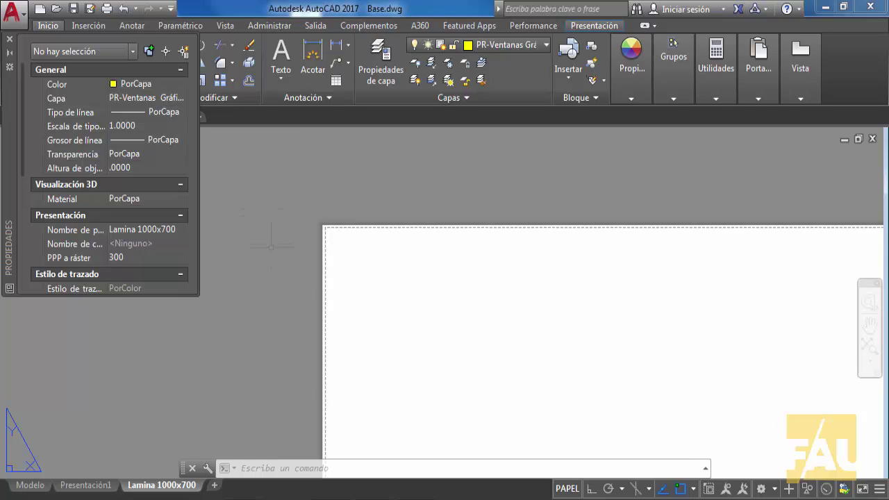
{"action": "scroll", "coordinate": [256, 260], "scroll_direction": "down", "scroll_amount": 1}
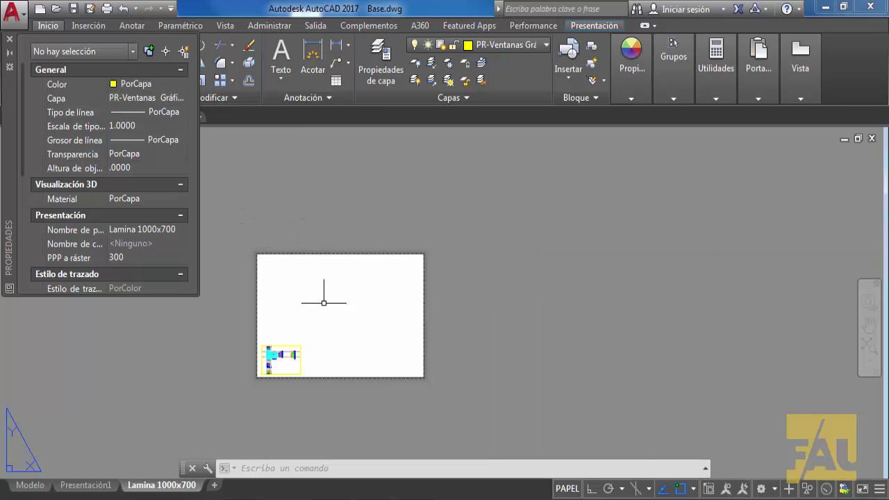
- Select the viewport in the sheet's lower-left corner to check its extent, and clear the selection
{"action": "scroll", "coordinate": [285, 316], "scroll_direction": "up", "scroll_amount": 4}
{"action": "middle_click_drag", "start_coordinate": [313, 316], "coordinate": [344, 300]}
{"action": "left_click", "coordinate": [353, 369]}
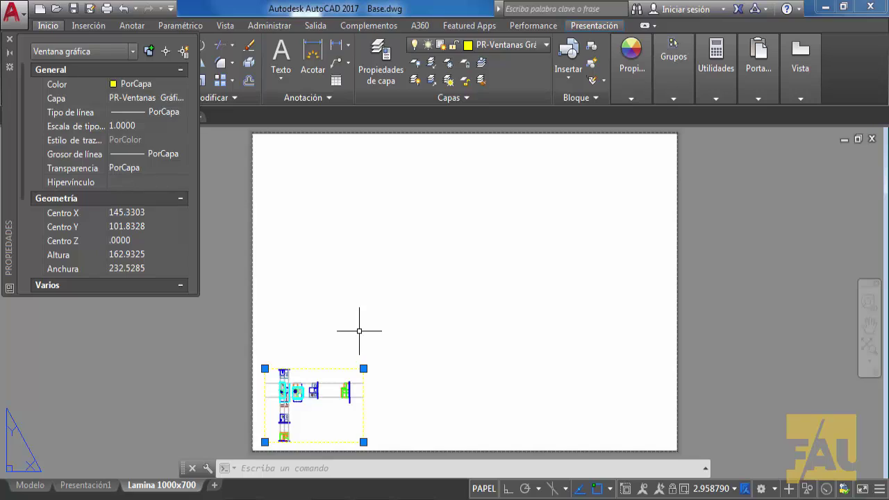
{"action": "key", "text": "Escape"}
{"action": "key", "text": "Escape"}
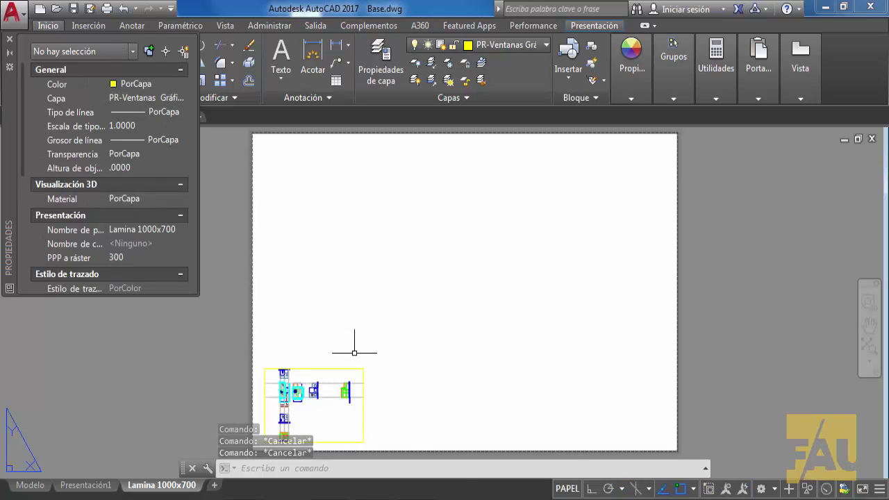
- Open Lamina terminada.dwg from C:\TD1-2017\16 - Armado de lamina using the file explorer, and move the Properties palette clear of the sheet
{"action": "left_click", "coordinate": [132, 498]}
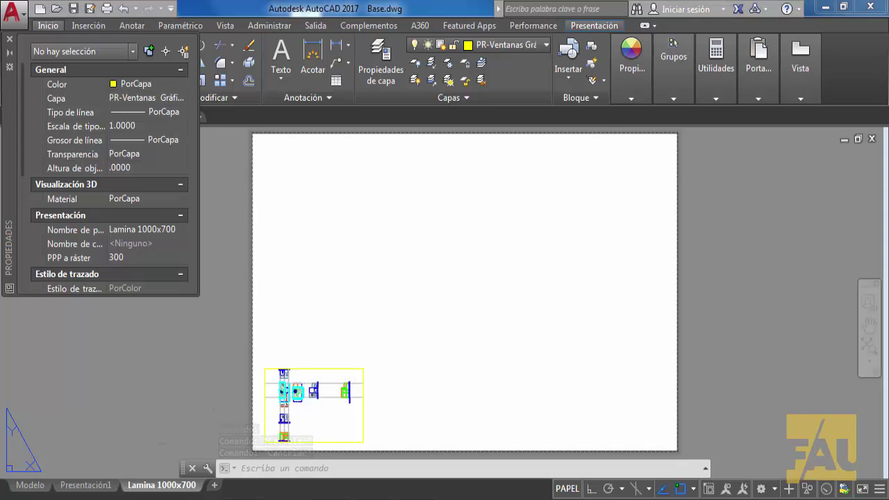
{"action": "left_click", "coordinate": [128, 298]}
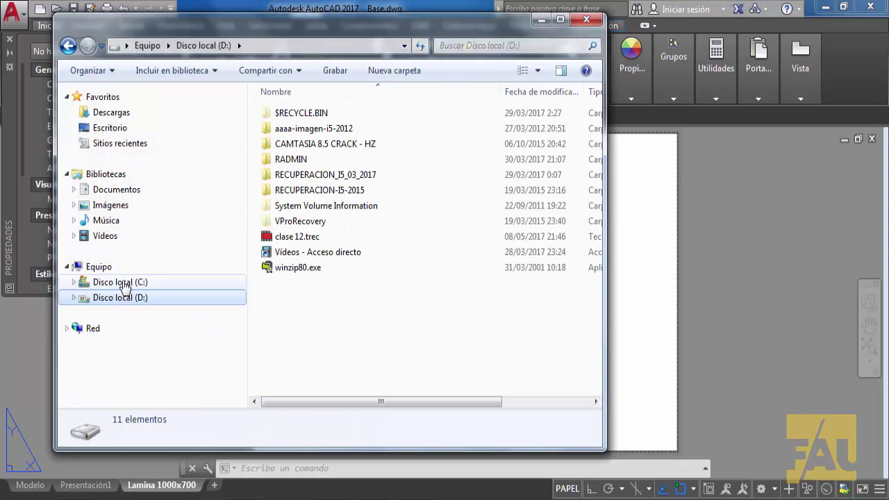
{"action": "left_click", "coordinate": [122, 282]}
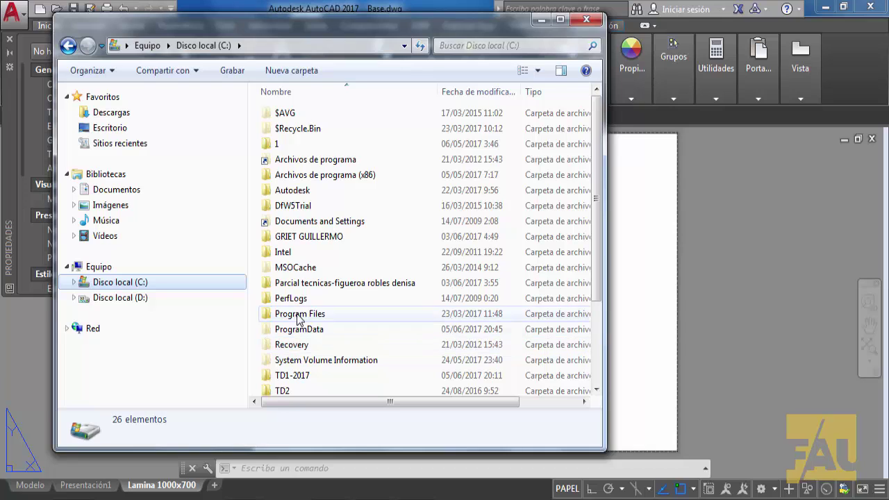
{"action": "left_click", "coordinate": [313, 329]}
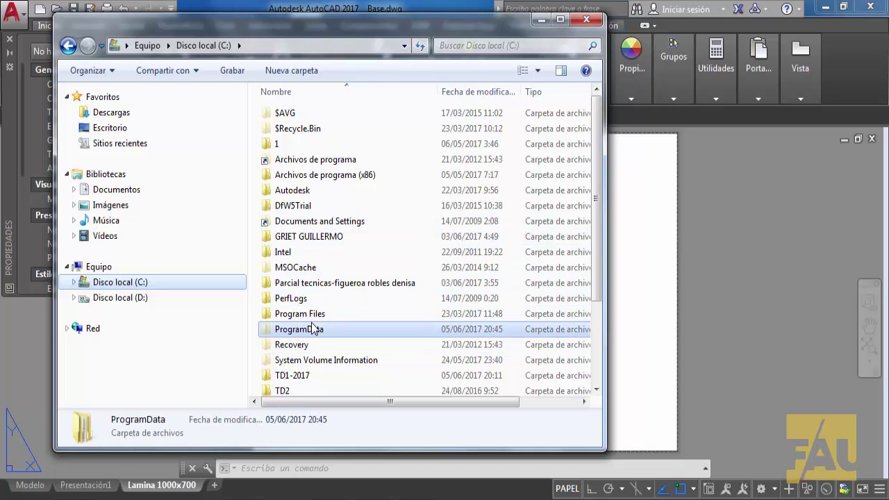
{"action": "double_click", "coordinate": [295, 375]}
{"action": "double_click", "coordinate": [299, 283]}
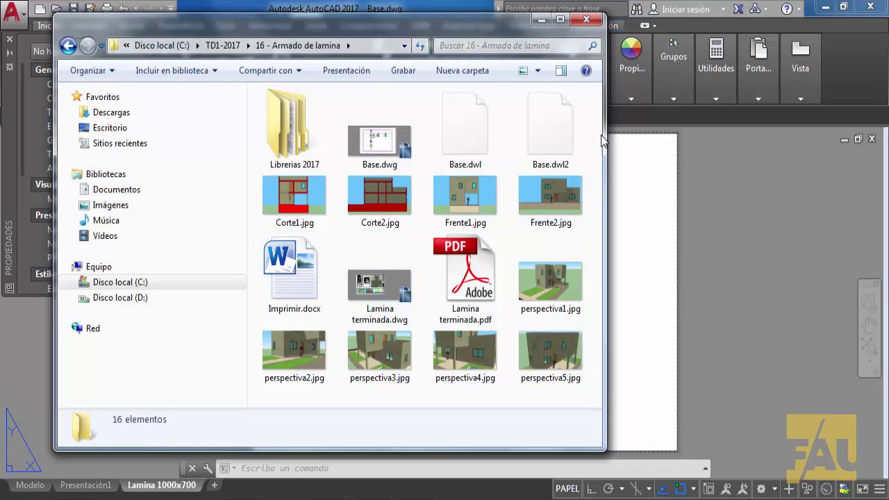
{"action": "double_click", "coordinate": [373, 297]}
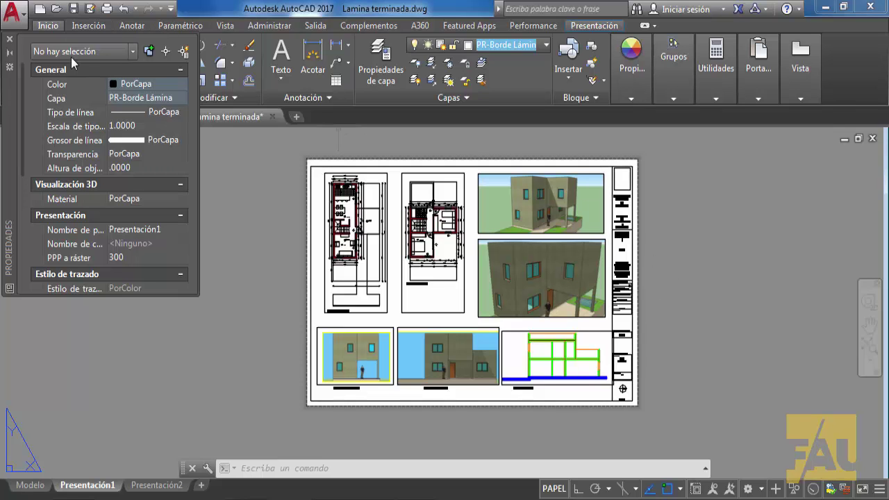
{"action": "left_click_drag", "start_coordinate": [8, 104], "coordinate": [677, 216]}
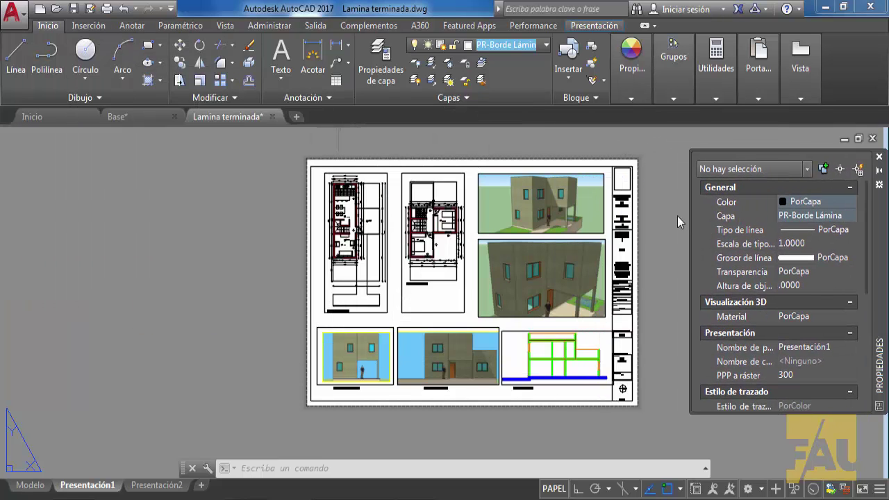